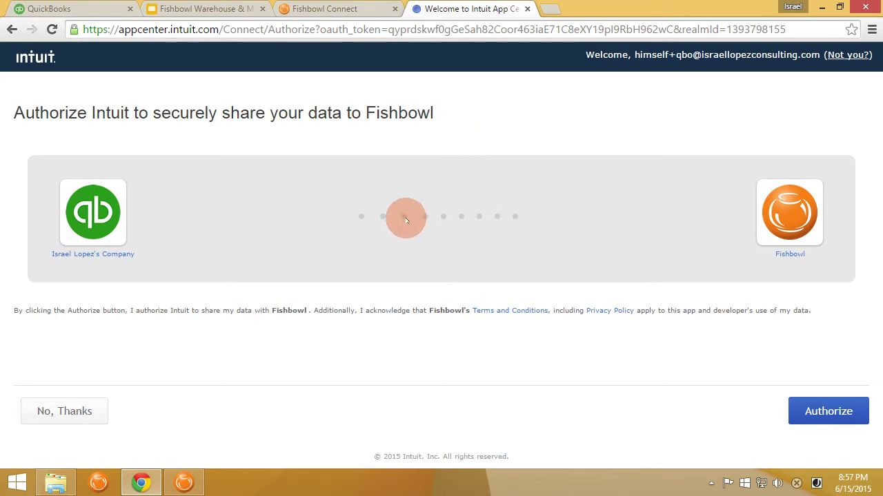
# - Authorize Fishbowl in Intuit App Center and paste the authorization code into the wizard's Auth Code field
pyautogui.click(792, 418)
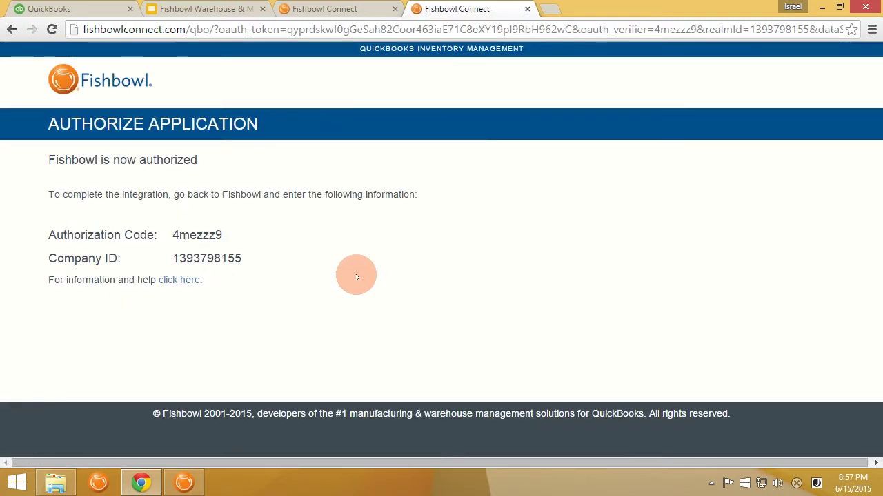
pyautogui.doubleClick(196, 236)
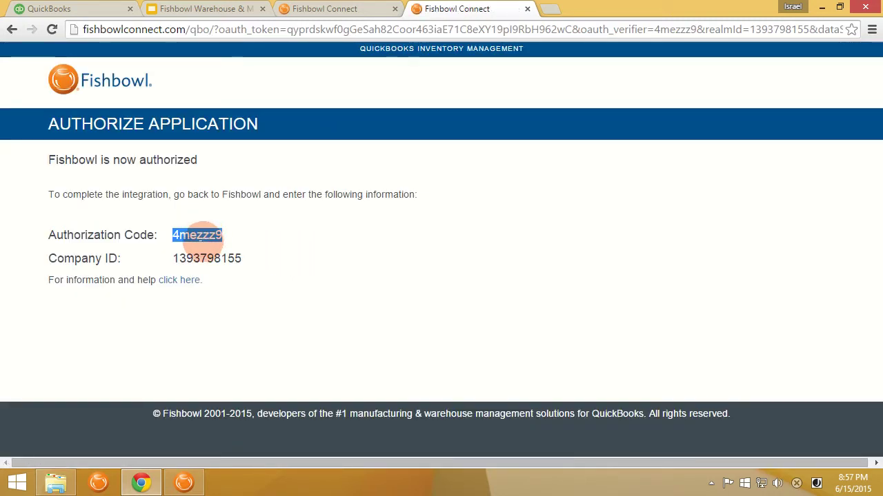
pyautogui.hotkey('ctrl', 'c')
pyautogui.hotkey('alt', 'Tab')
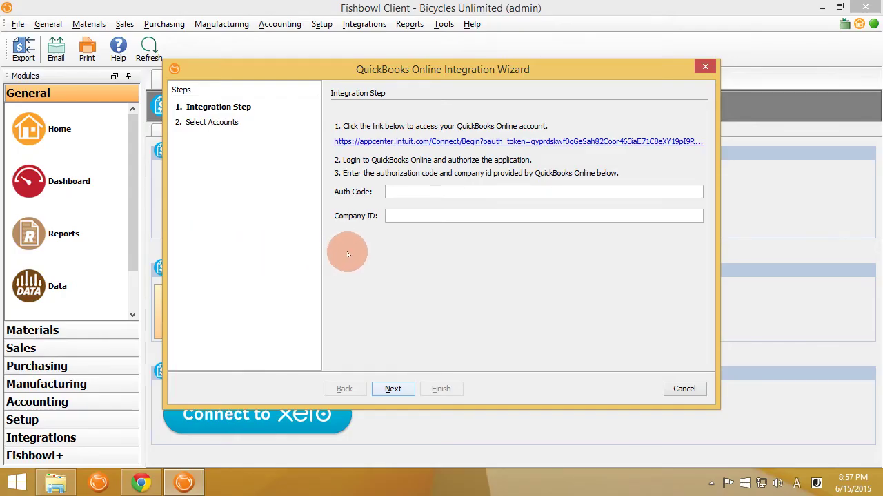
pyautogui.hotkey('ctrl', 'v')
pyautogui.hotkey('alt', 'Tab')
# - Copy the Company ID from the authorization page into the wizard's Company ID field
pyautogui.click(200, 252)
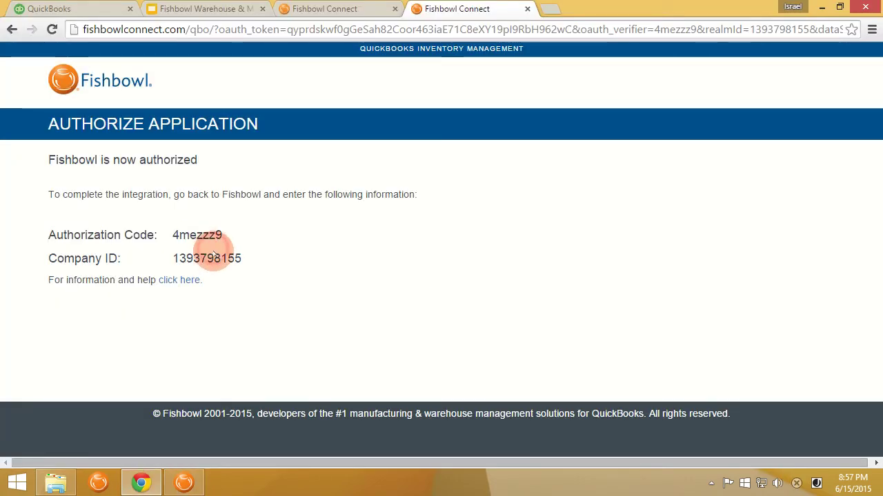
pyautogui.doubleClick(214, 257)
pyautogui.hotkey('ctrl', 'c')
pyautogui.hotkey('alt', 'Tab')
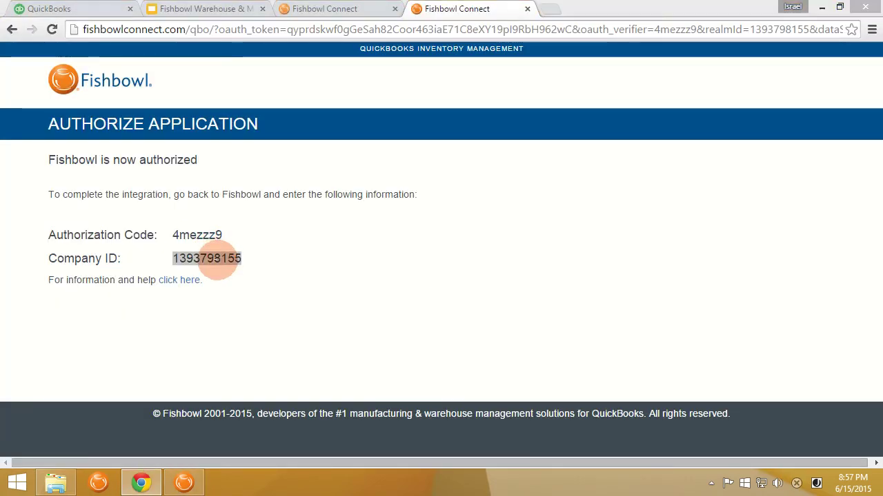
pyautogui.press('Tab')
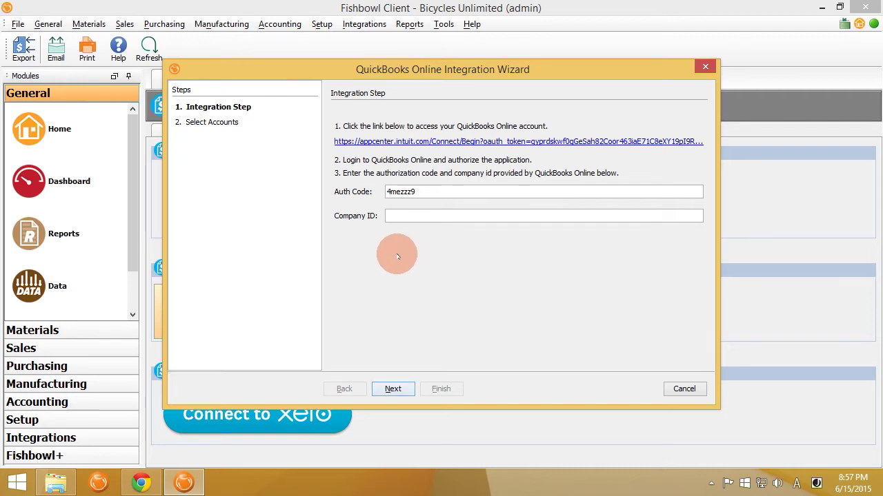
pyautogui.hotkey('ctrl', 'v')
# - Connect to QuickBooks Online, map Holding to the existing 'Holding' account instead of creating one, and review the account list
pyautogui.click(399, 390)
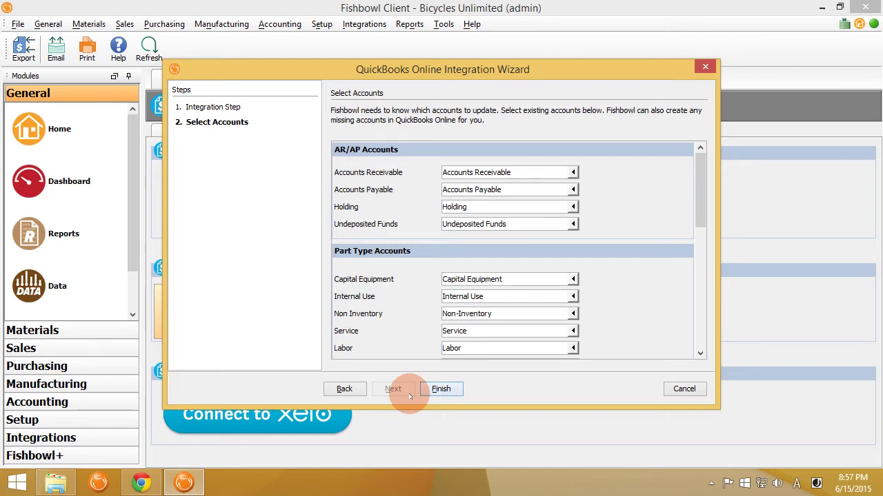
pyautogui.click(500, 207)
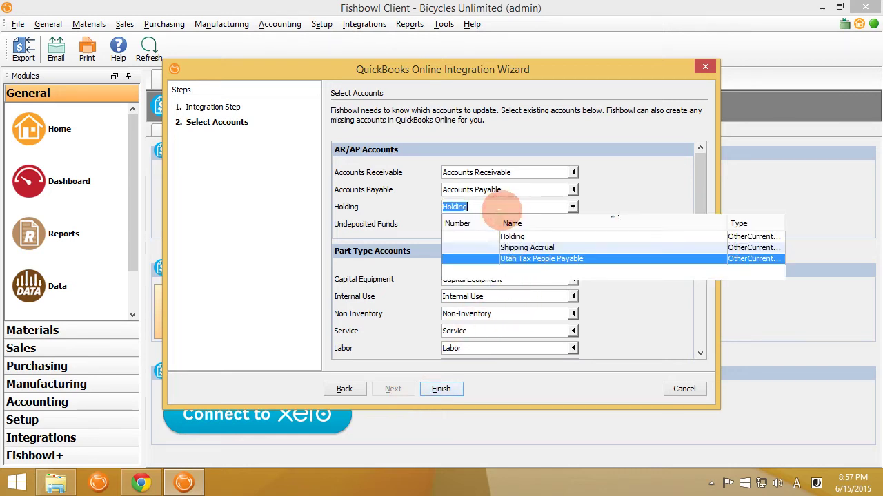
pyautogui.press('BackSpace')
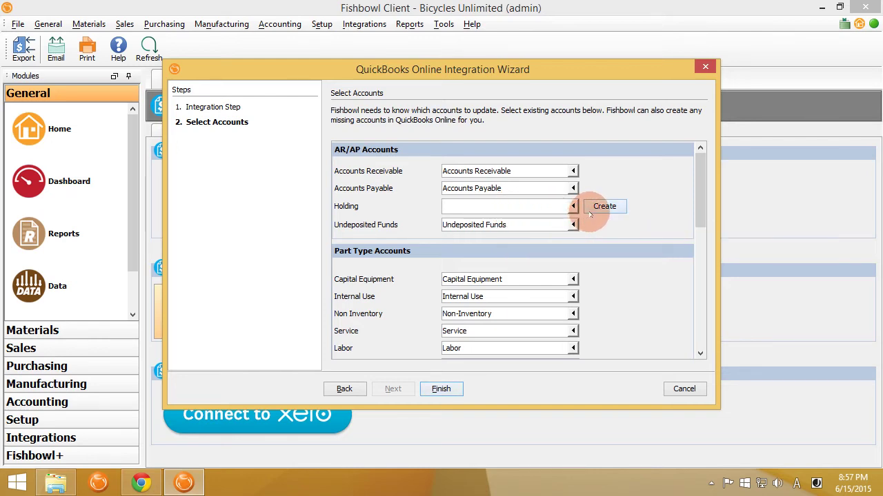
pyautogui.click(593, 206)
pyautogui.click(528, 305)
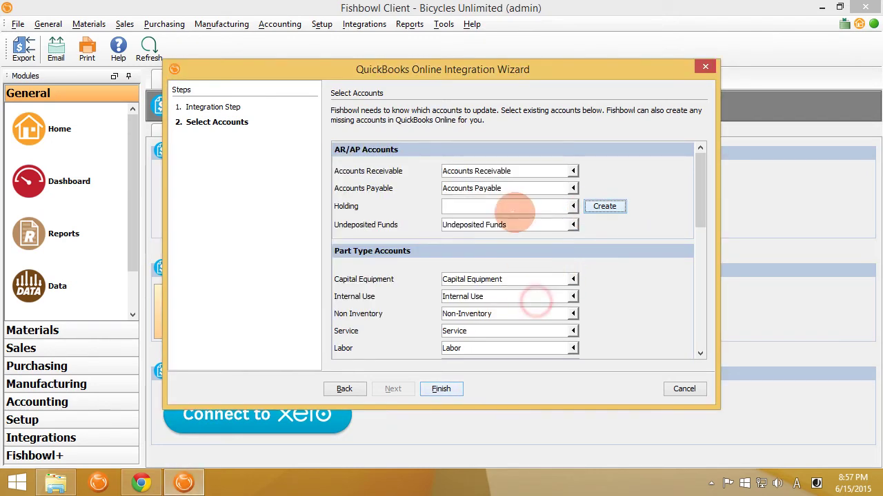
pyautogui.click(513, 207)
pyautogui.write('Hold')
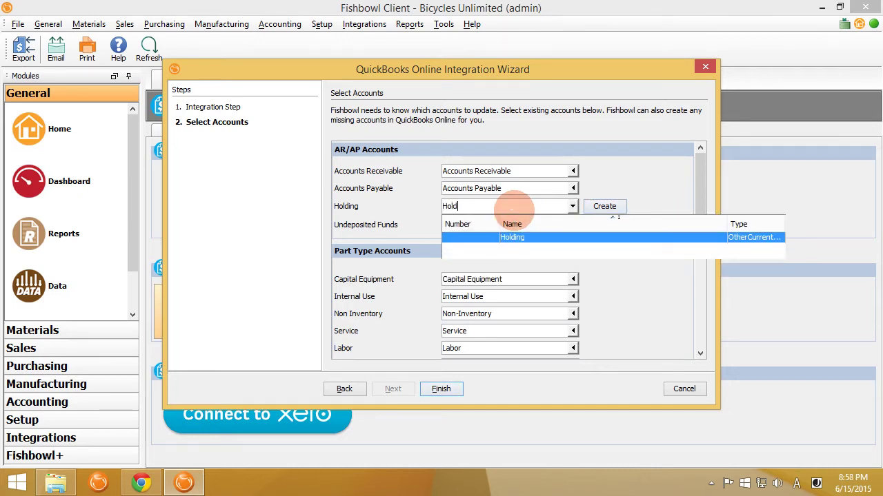
pyautogui.press('Return')
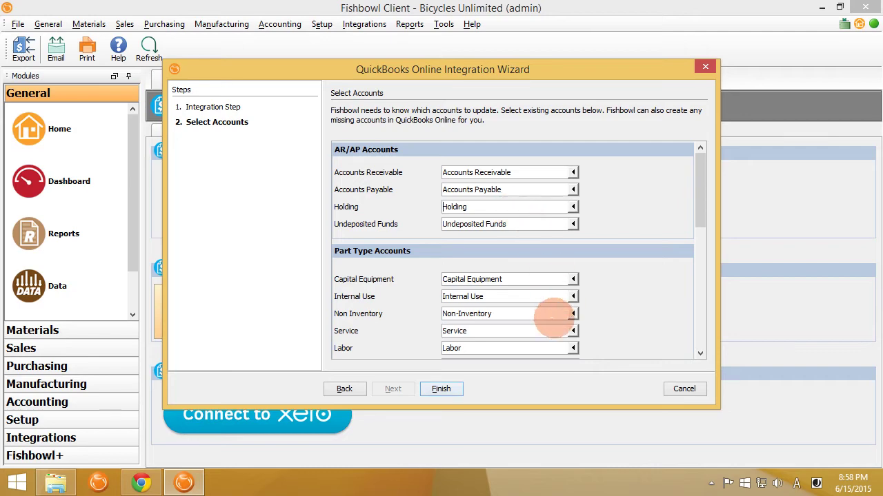
pyautogui.scroll(-8, 439, 307)
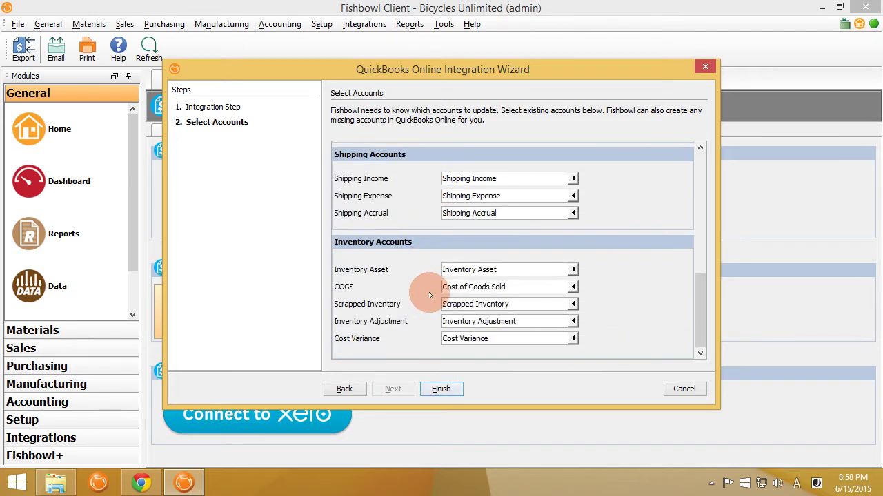
# - Finish the QuickBooks Online Integration Wizard and let the Accounting module load
pyautogui.click(441, 390)
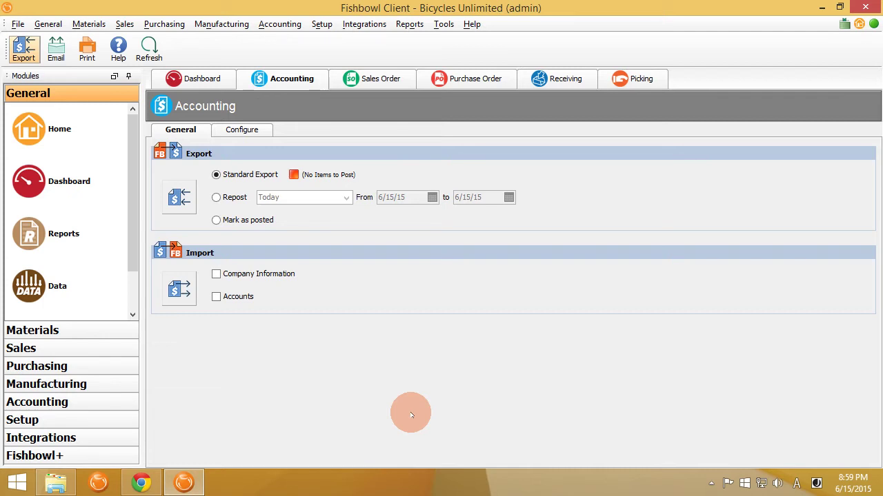
# - Duplicate sales order 50074 into new order 50075
pyautogui.click(374, 79)
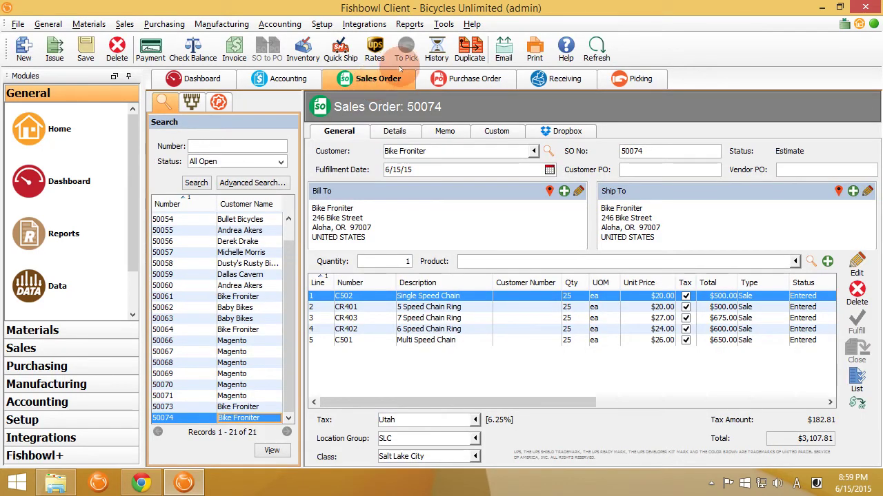
pyautogui.click(469, 56)
pyautogui.click(473, 269)
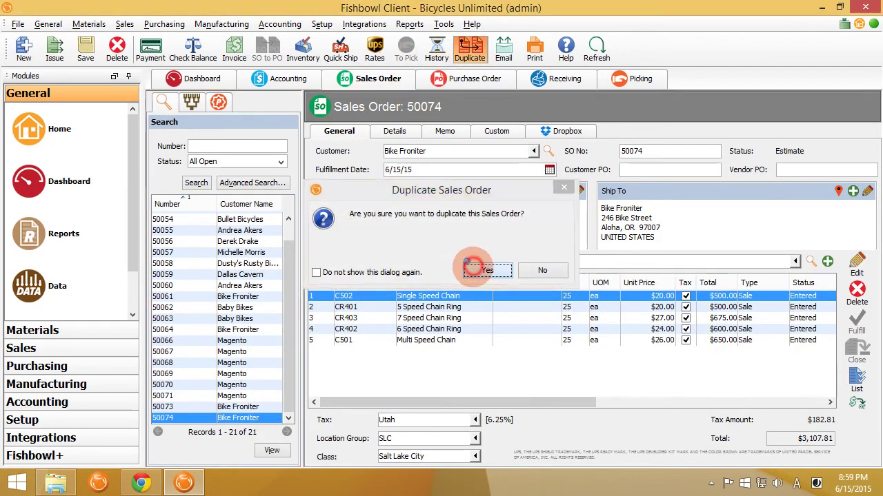
pyautogui.click(513, 300)
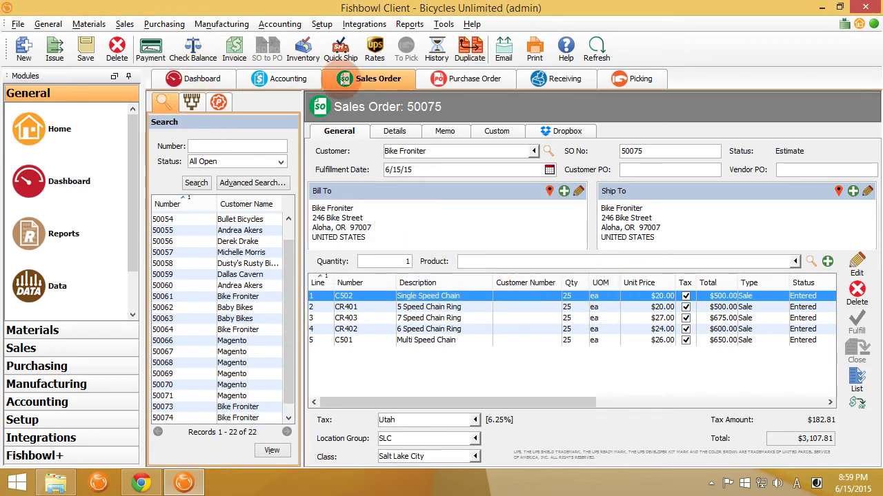
# - Quick-ship sales order 50075 and return to the Accounting export page
pyautogui.click(341, 49)
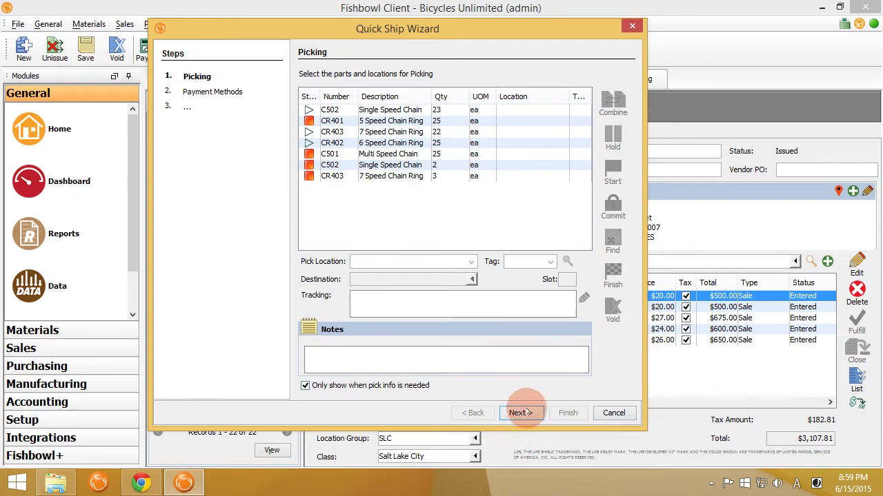
pyautogui.click(517, 412)
pyautogui.click(518, 412)
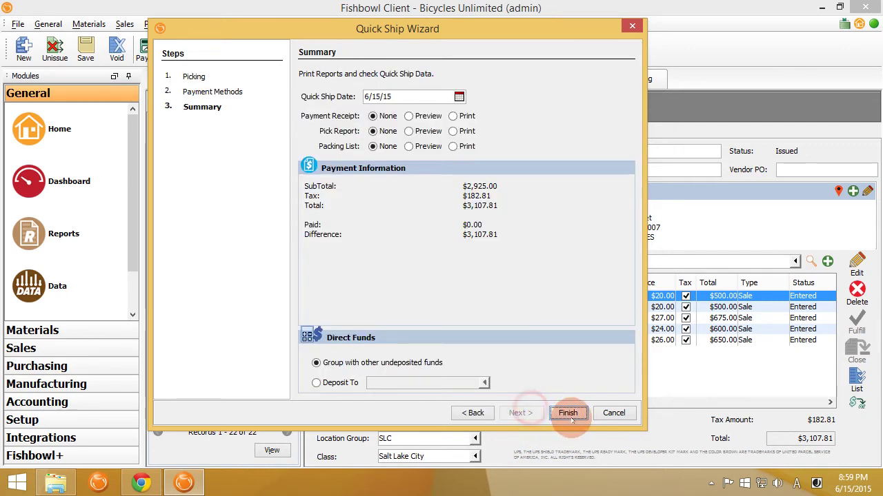
pyautogui.click(568, 414)
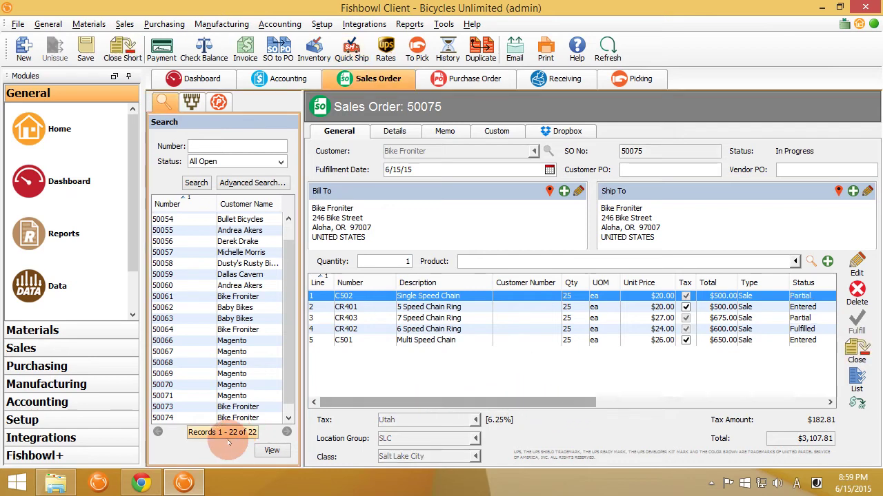
pyautogui.click(276, 79)
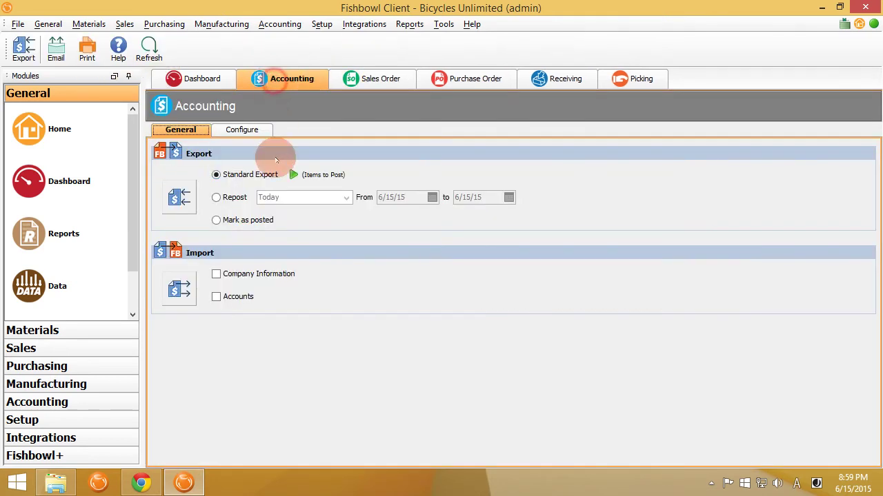
# - Run the Standard Export to QuickBooks Online, acknowledge the one-invoice result, and bring the browser forward
pyautogui.click(181, 198)
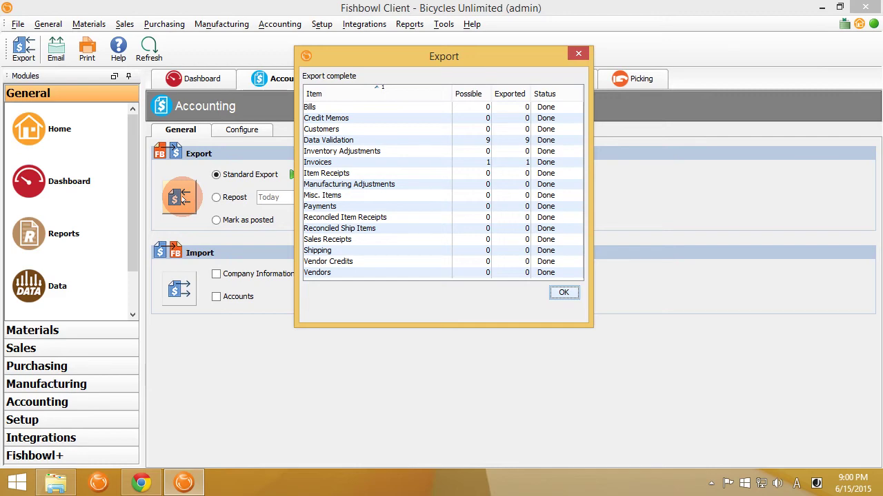
pyautogui.click(563, 293)
pyautogui.click(158, 486)
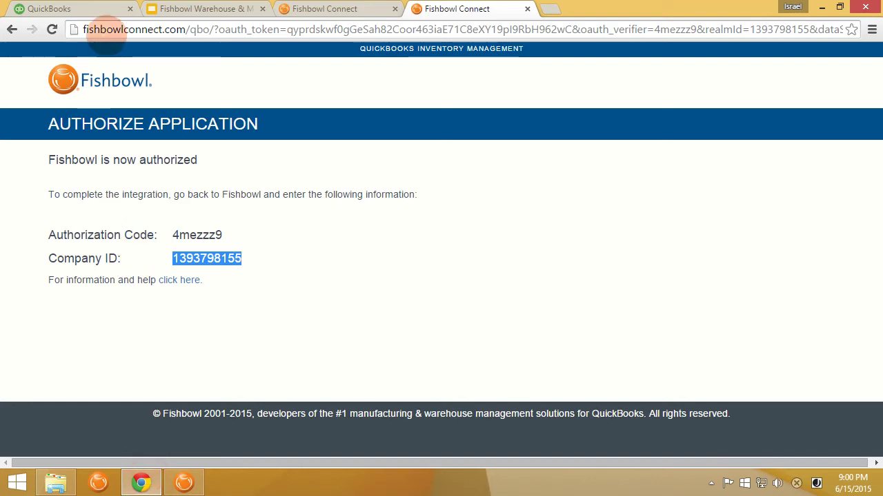
# - On the QuickBooks Online sign-in page, switch the keyboard input language to English
pyautogui.click(95, 10)
pyautogui.click(354, 256)
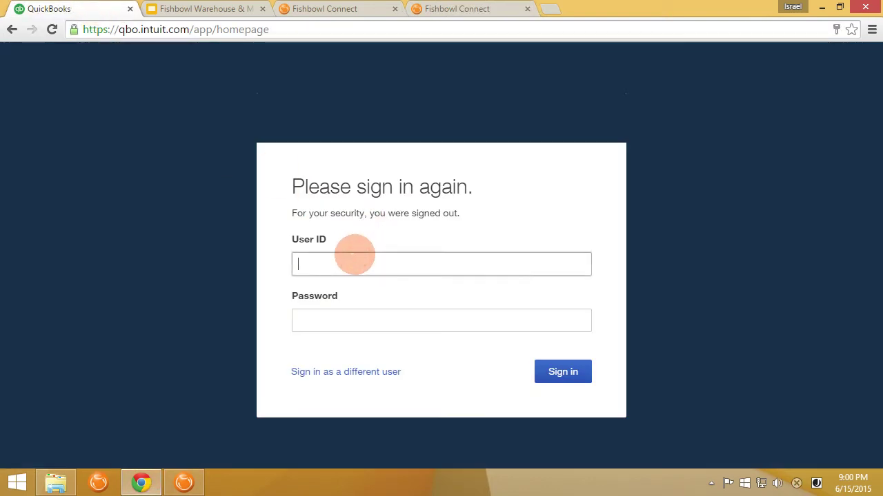
pyautogui.write('isra')
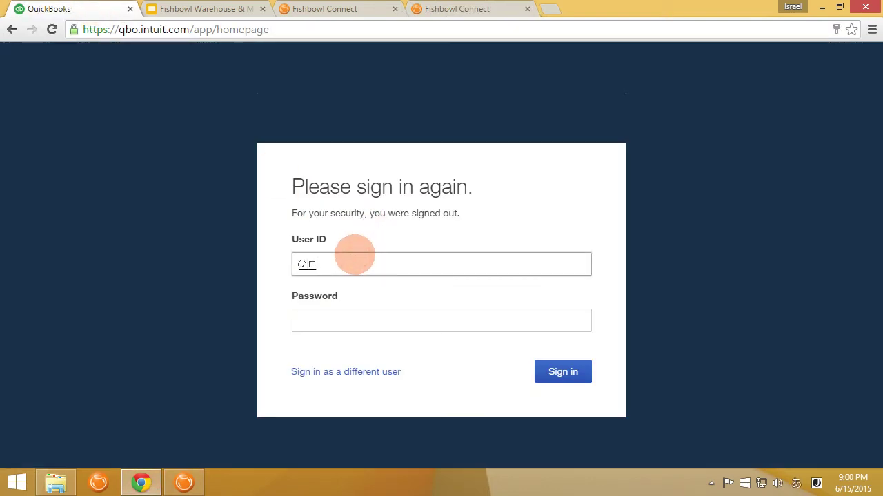
pyautogui.press('BackSpace')
pyautogui.press('BackSpace')
pyautogui.press('BackSpace')
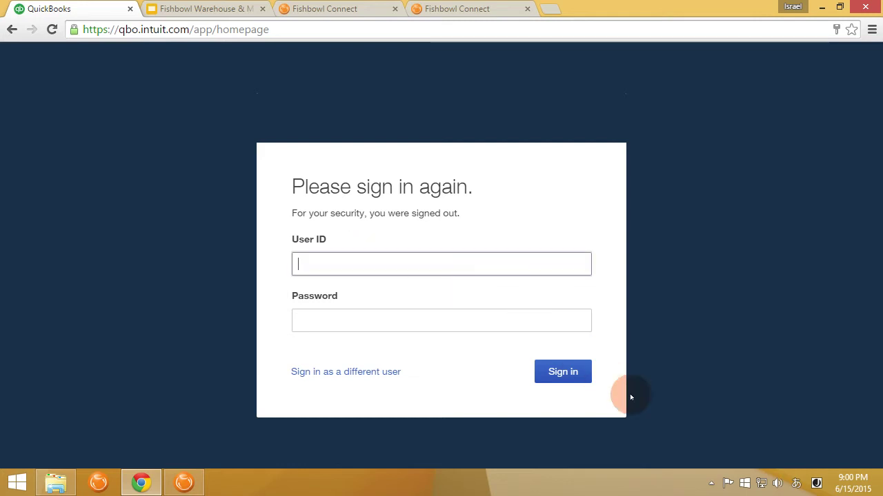
pyautogui.click(796, 484)
pyautogui.click(797, 481)
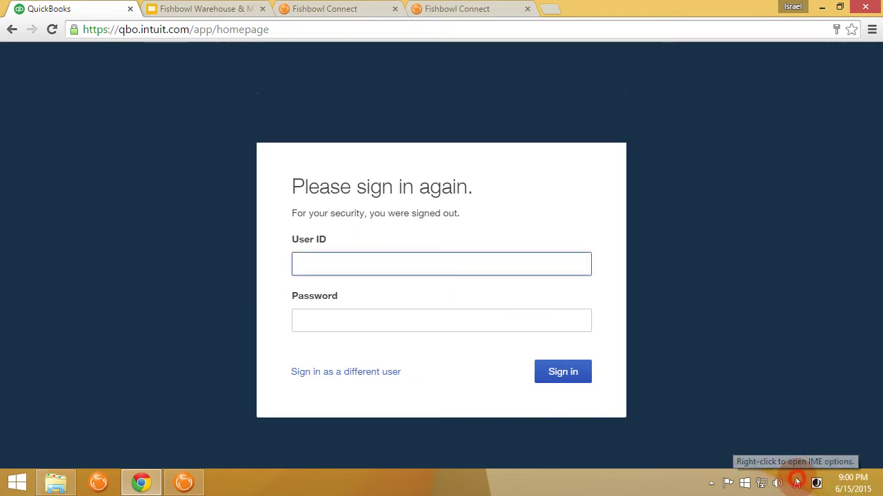
pyautogui.click(763, 355)
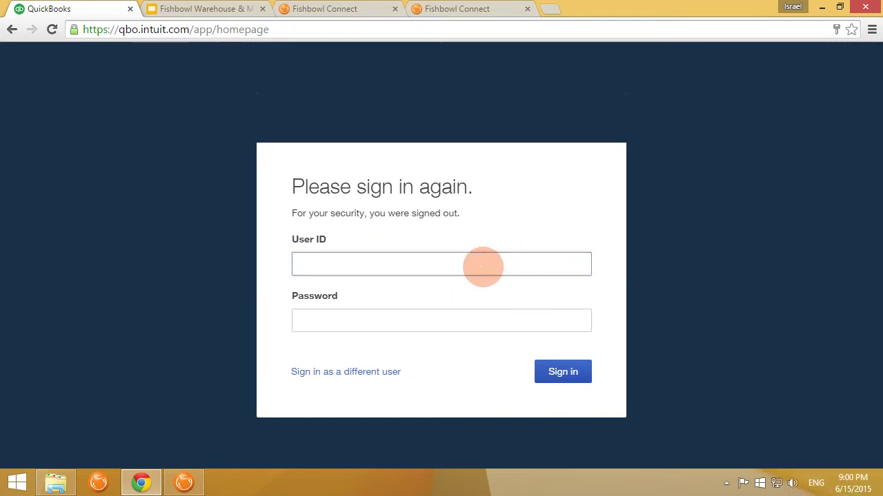
# - Sign in with the account's e-mail user ID and password, retyping the password after the invalid error
pyautogui.click(483, 266)
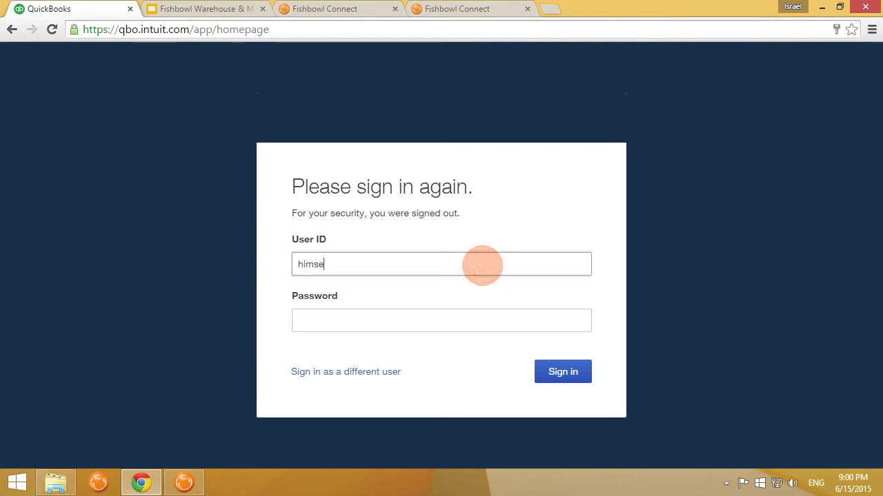
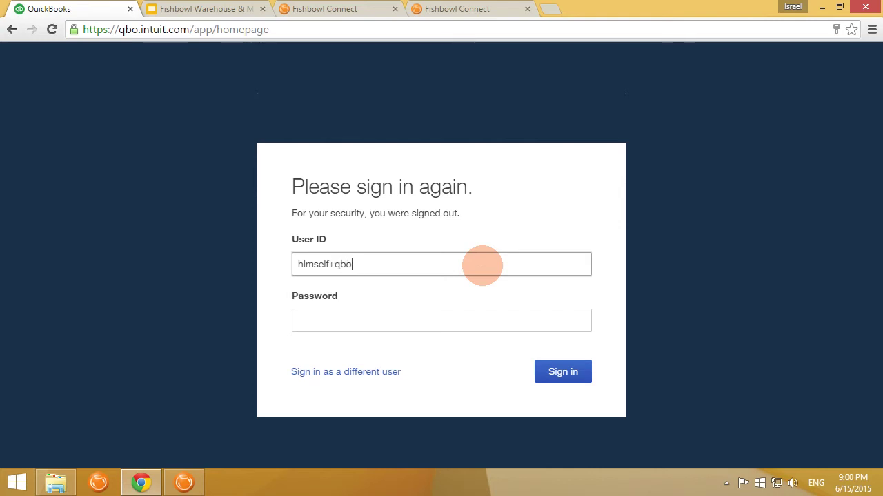
pyautogui.press('Tab')
pyautogui.write('••••')
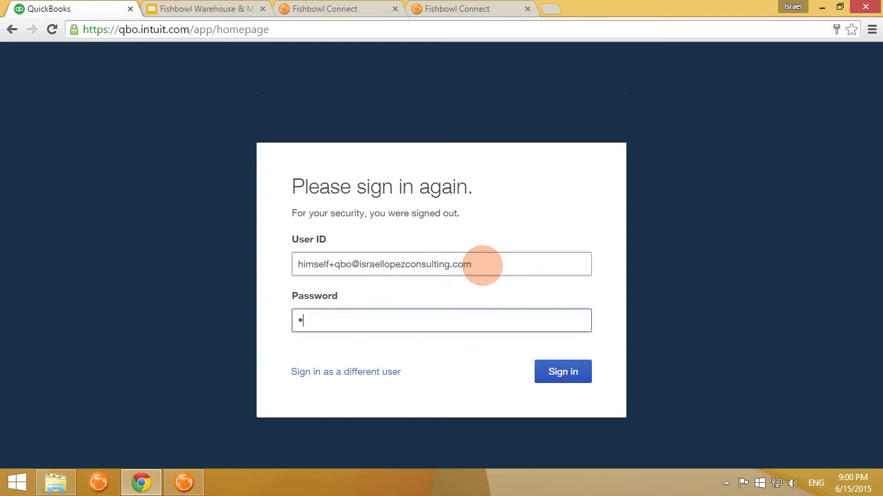
pyautogui.write('•••••••')
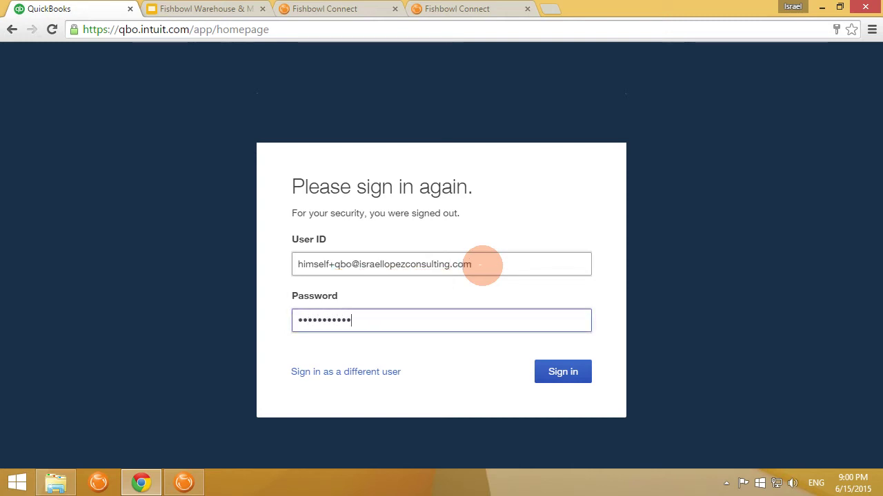
pyautogui.press('Return')
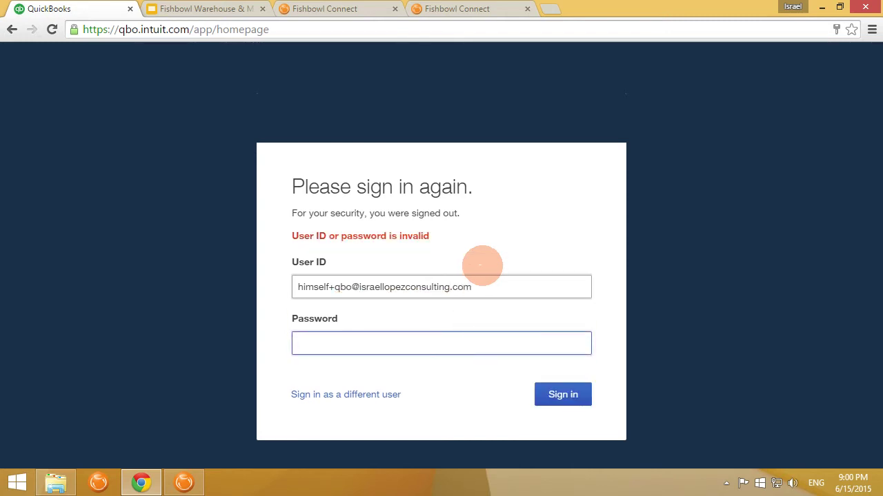
pyautogui.write('••••••••••')
pyautogui.press('Return')
pyautogui.write('•••••••••')
pyautogui.press('Return')
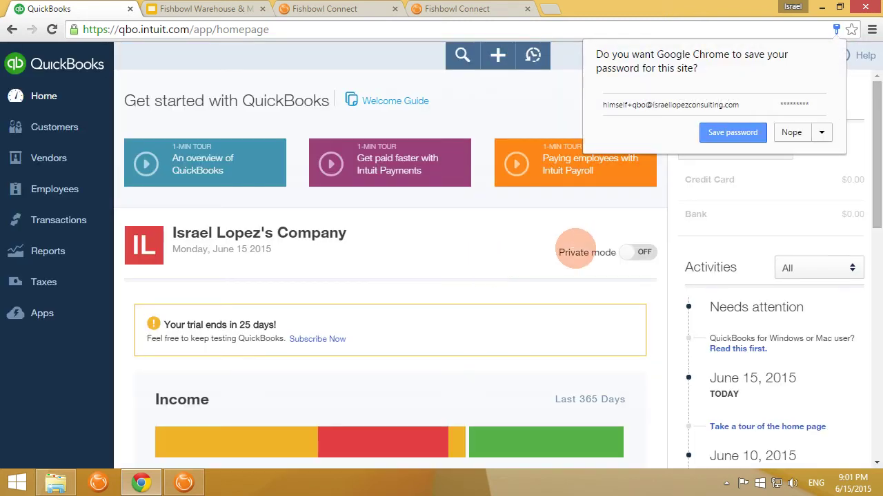
# - Decline Chrome's password save, check the $452 Open Invoices income summary, and open invoice 50055
pyautogui.click(791, 132)
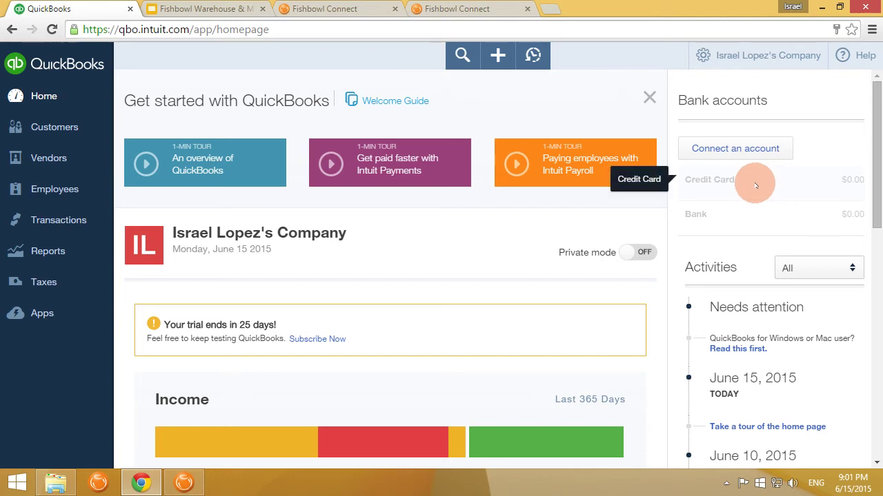
pyautogui.scroll(-4, 455, 299)
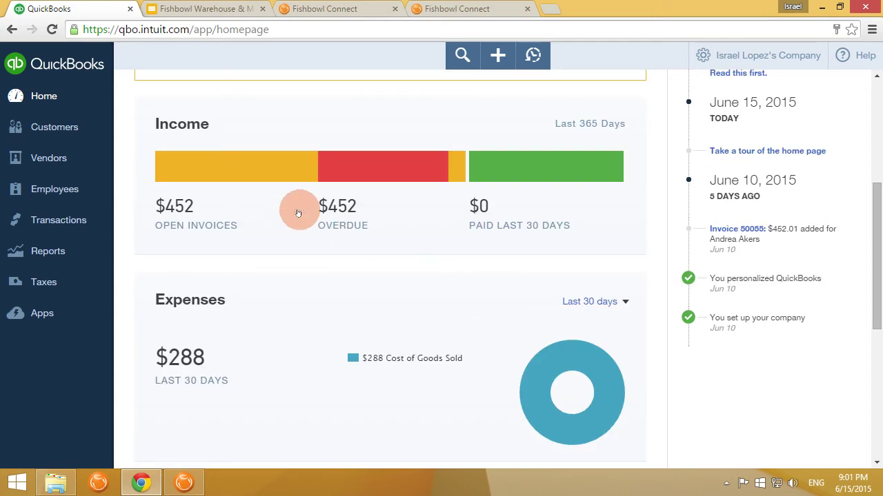
pyautogui.moveTo(256, 163)
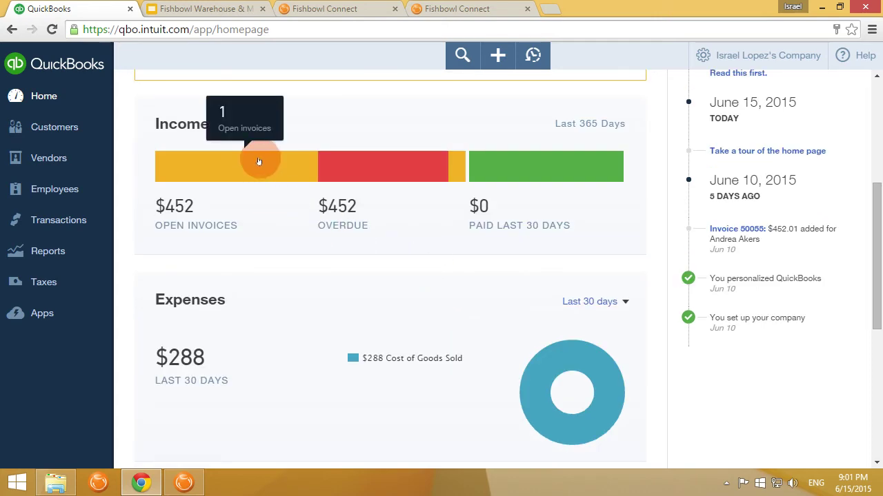
pyautogui.scroll(3, 749, 240)
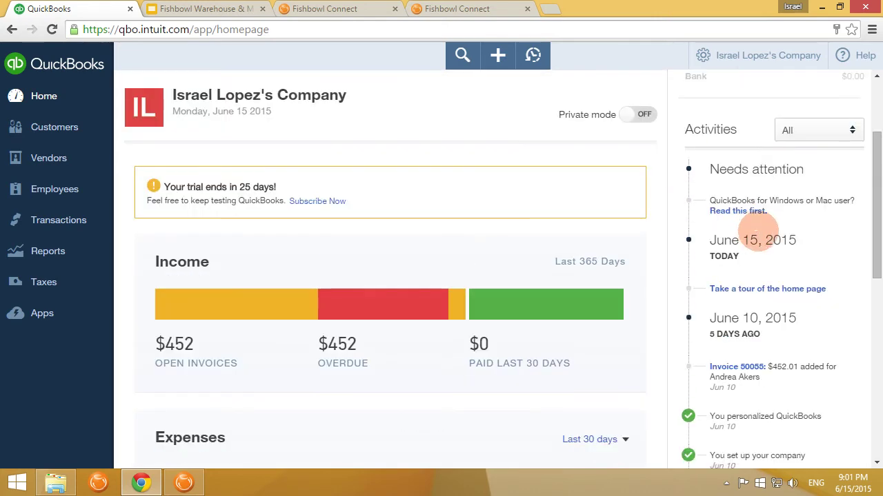
pyautogui.scroll(-3, 579, 290)
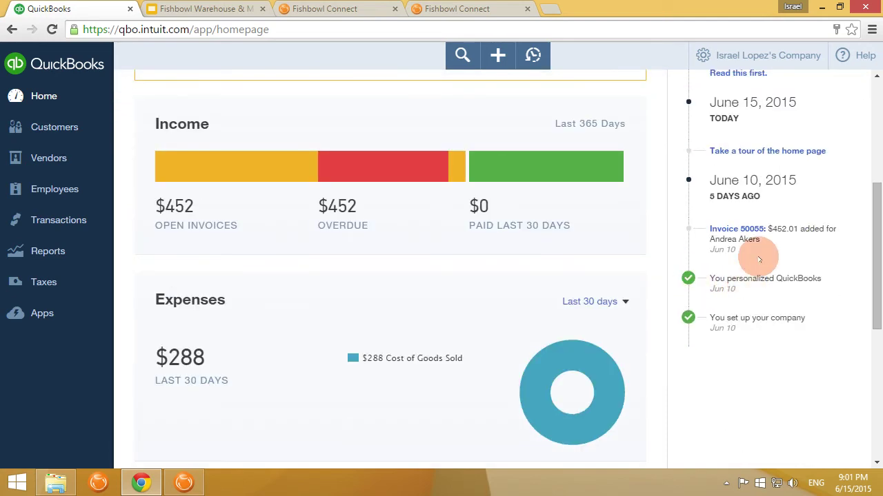
pyautogui.click(752, 232)
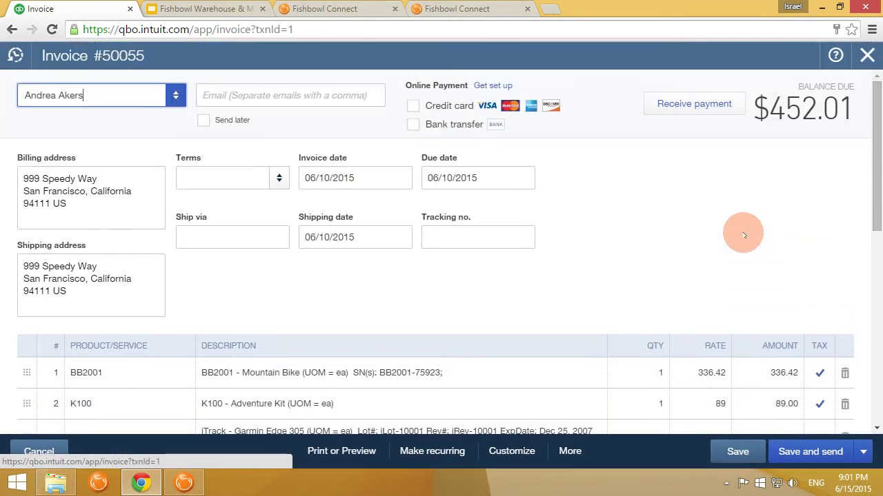
# - Review invoice 50055's four product lines and $452.01 balance due, then return to Fishbowl Client
pyautogui.scroll(-2, 738, 233)
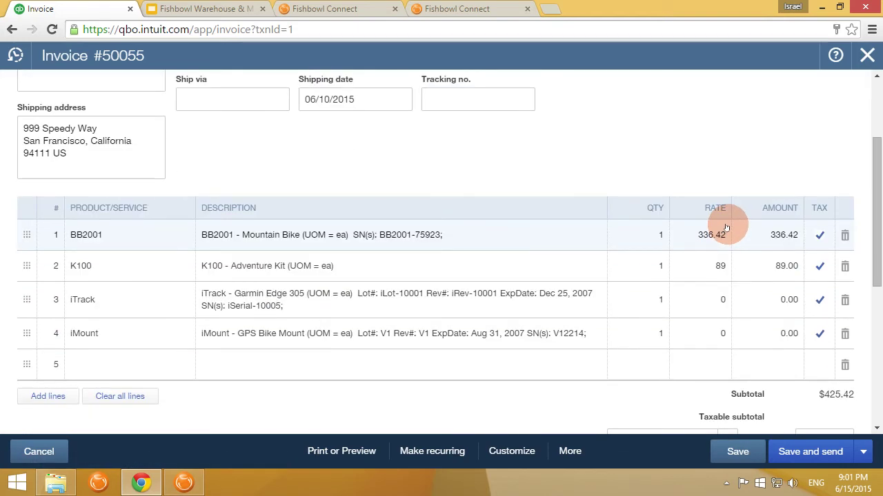
pyautogui.scroll(2, 726, 228)
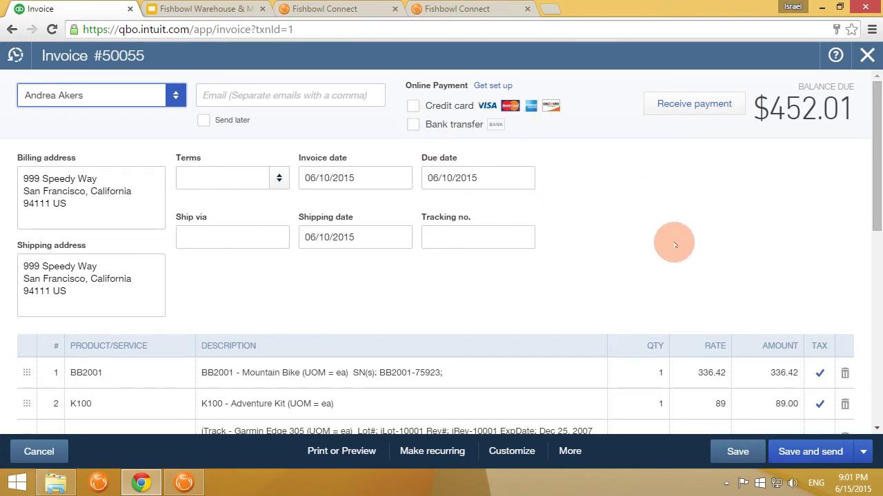
pyautogui.scroll(-2, 638, 220)
pyautogui.scroll(-2, 643, 217)
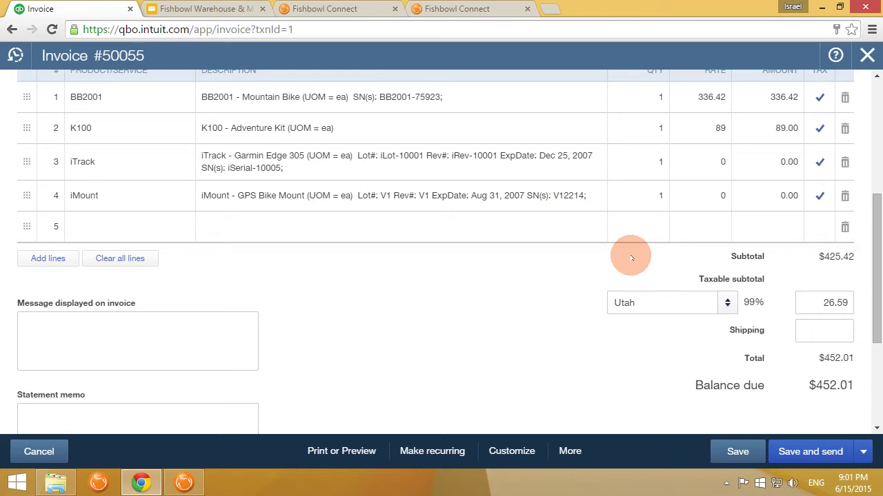
pyautogui.scroll(4, 531, 289)
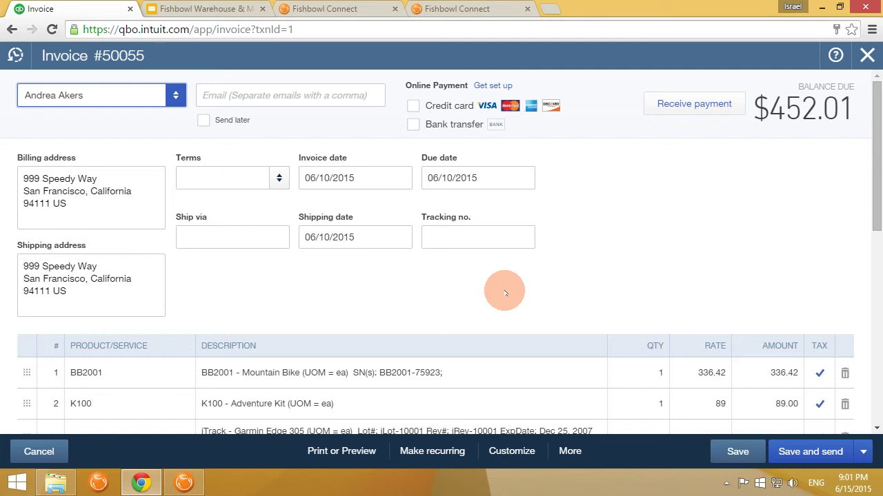
pyautogui.click(183, 482)
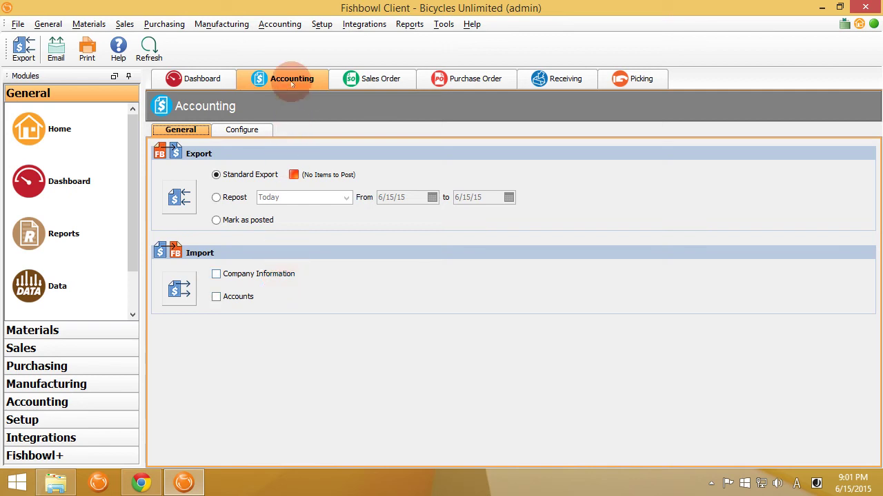
# - Open shipment S50068 in the Shipping module and check its weight and cubic size
pyautogui.click(126, 25)
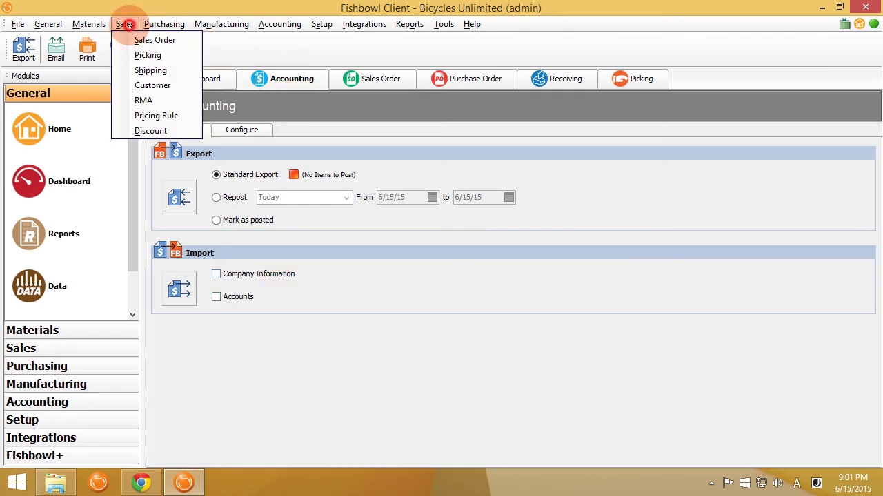
pyautogui.click(151, 70)
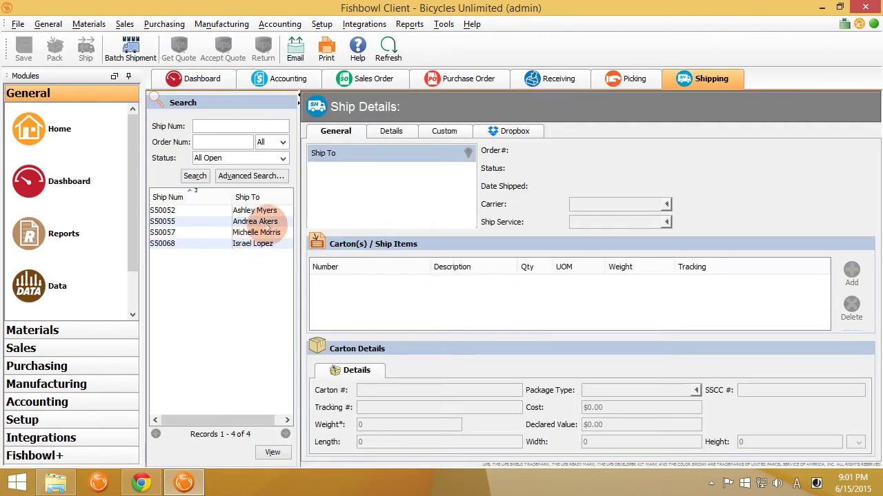
pyautogui.click(258, 243)
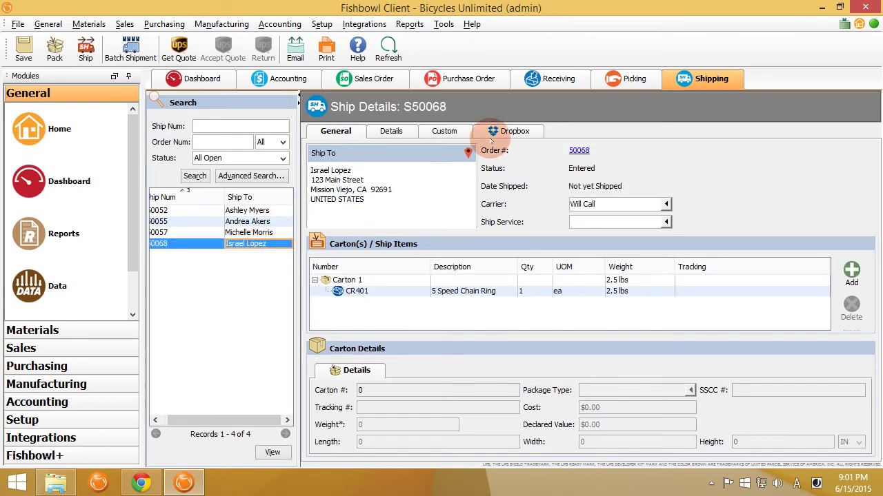
pyautogui.click(391, 131)
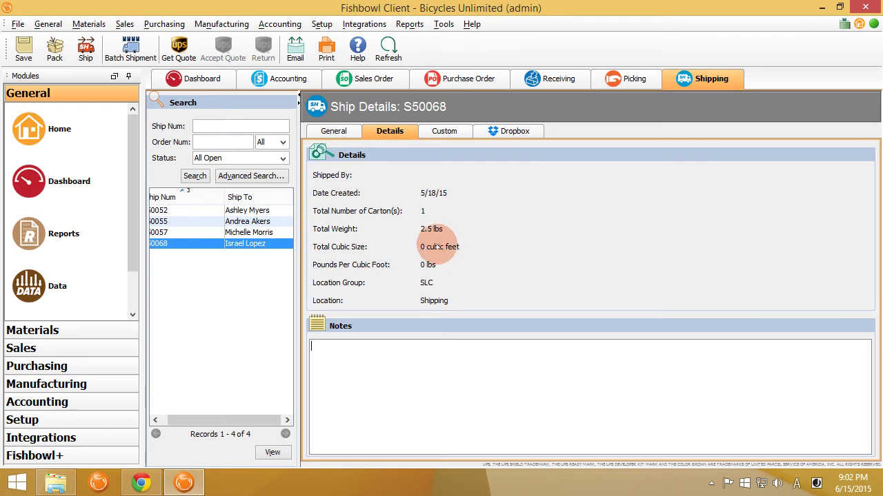
pyautogui.click(336, 131)
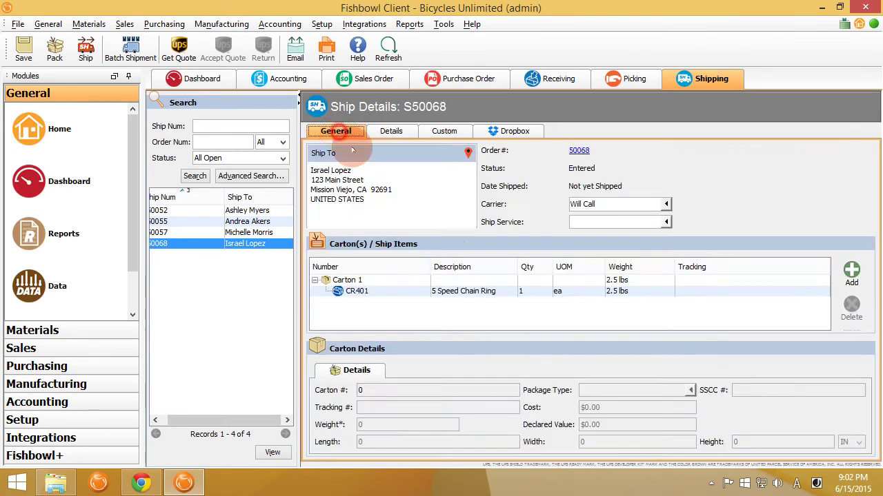
# - Select Carton 1 and enter trial dimensions of 9 for length, width and height, keeping inches
pyautogui.click(441, 280)
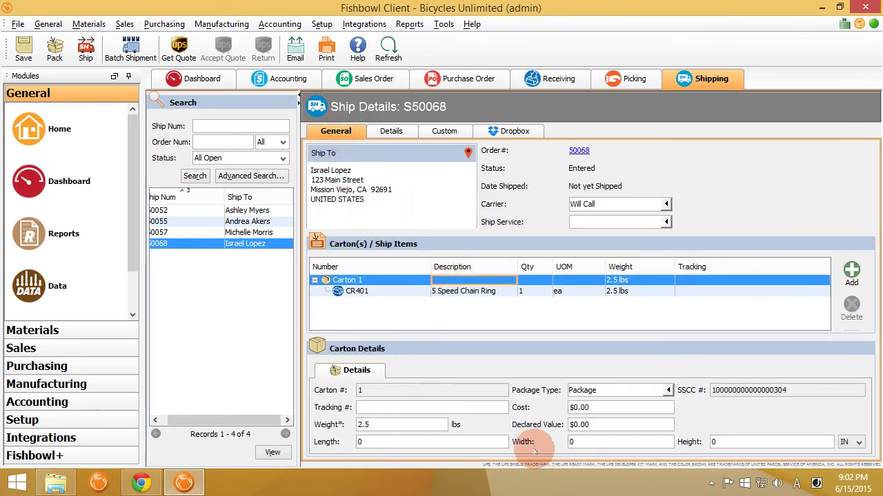
pyautogui.click(467, 443)
pyautogui.write('9')
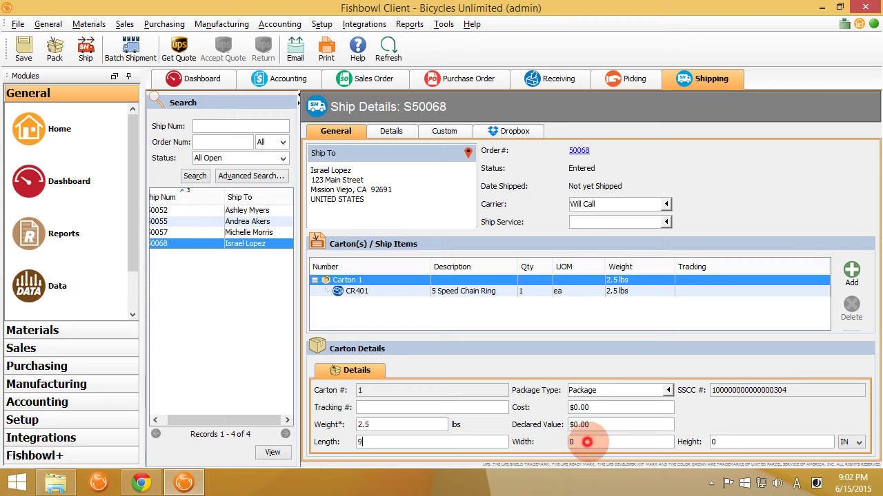
pyautogui.click(586, 443)
pyautogui.write('9')
pyautogui.click(721, 443)
pyautogui.write('9')
pyautogui.click(855, 445)
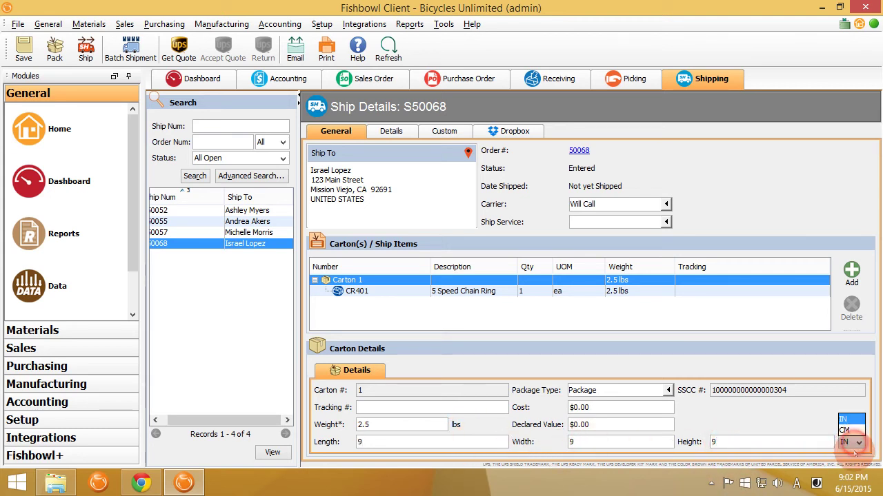
pyautogui.click(847, 418)
# - Change Carton 1 to 24 × 24 × 24 inches, save, and confirm the 8 cubic feet total
pyautogui.click(720, 442)
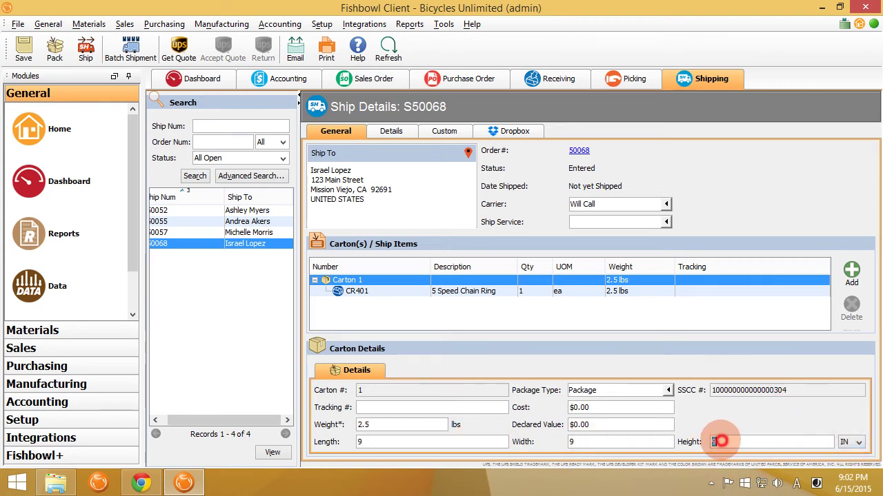
pyautogui.write('24')
pyautogui.hotkey('shift', 'Tab')
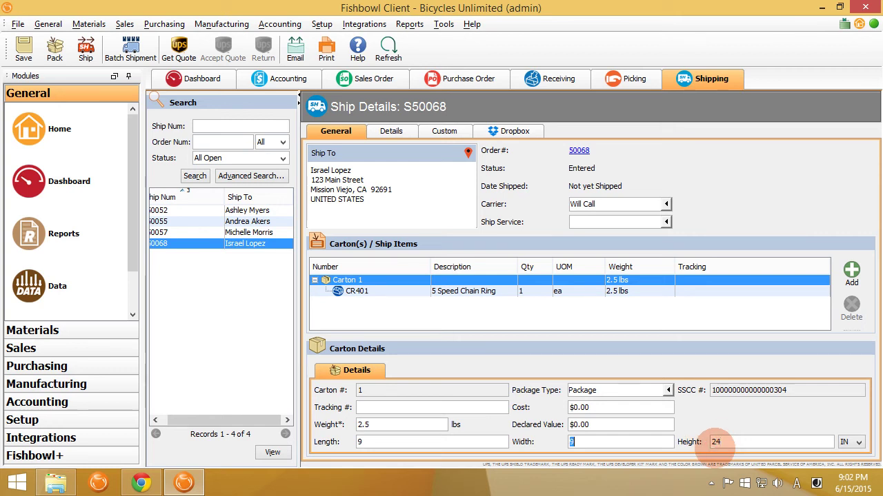
pyautogui.write('24')
pyautogui.hotkey('shift', 'Tab')
pyautogui.write('24')
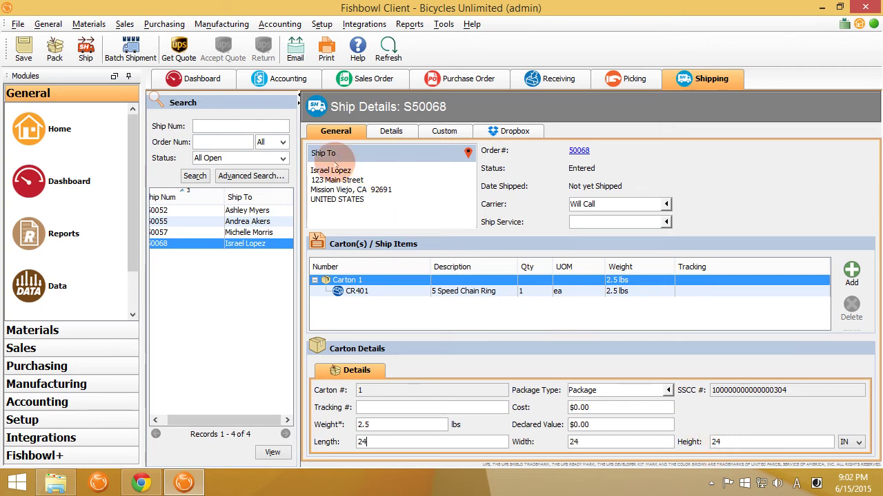
pyautogui.click(26, 45)
pyautogui.click(390, 131)
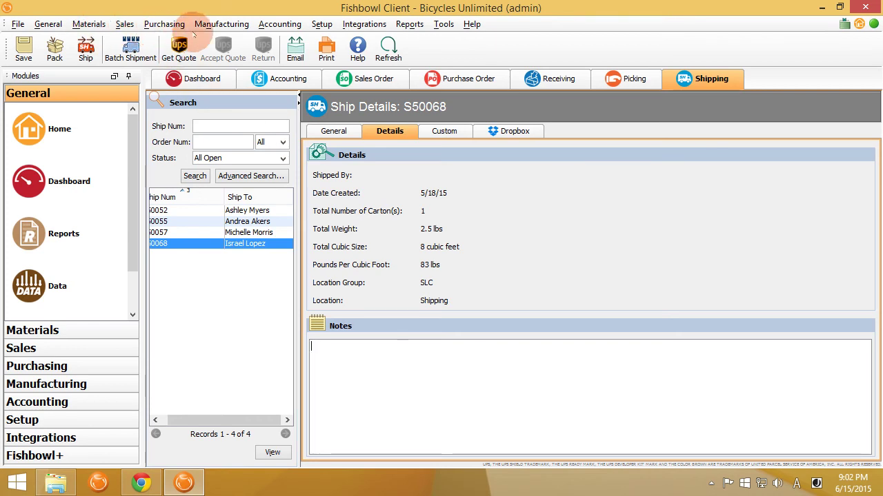
# - Open the Bill of Materials module, then the Manufacture Order module
pyautogui.click(220, 24)
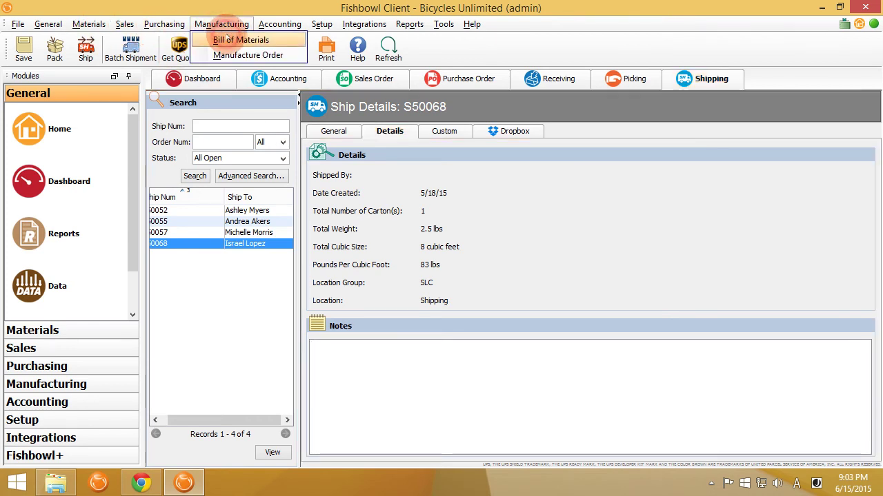
pyautogui.click(235, 40)
pyautogui.click(226, 23)
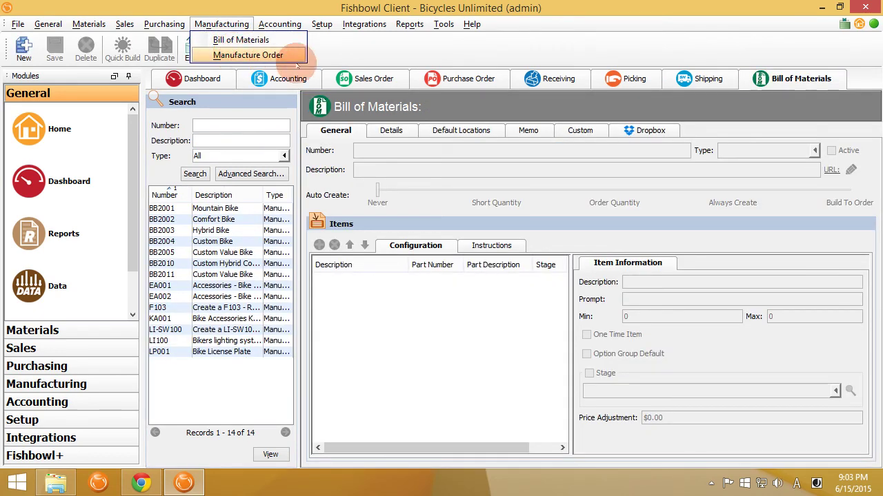
pyautogui.click(293, 56)
# - In Manufacture Order module options, tick the no-labor raw goods warning, then cancel without saving
pyautogui.click(443, 24)
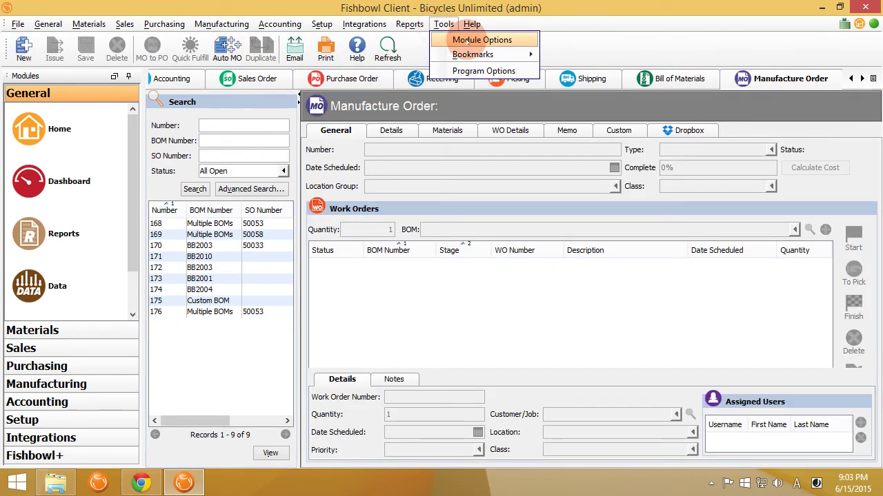
pyautogui.click(482, 40)
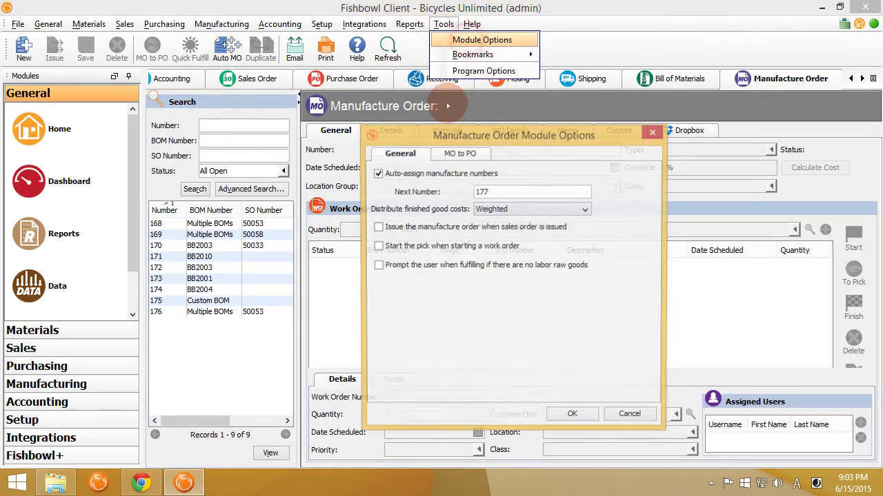
pyautogui.click(530, 267)
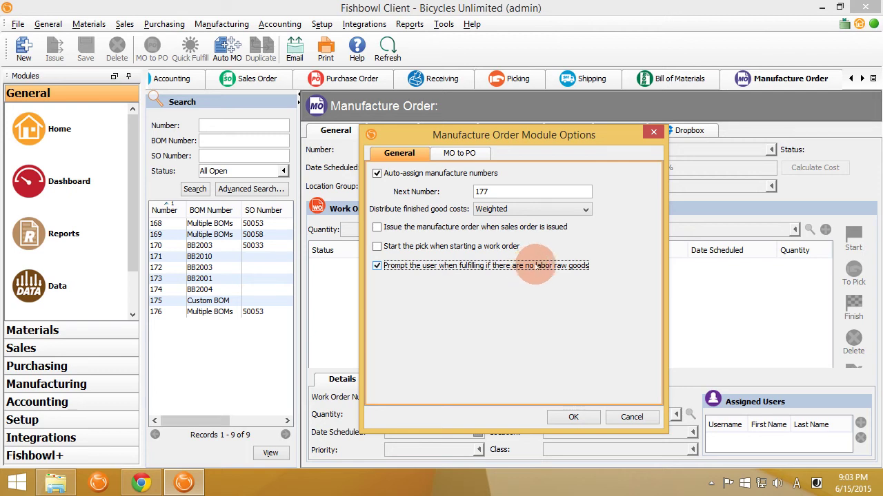
pyautogui.click(631, 417)
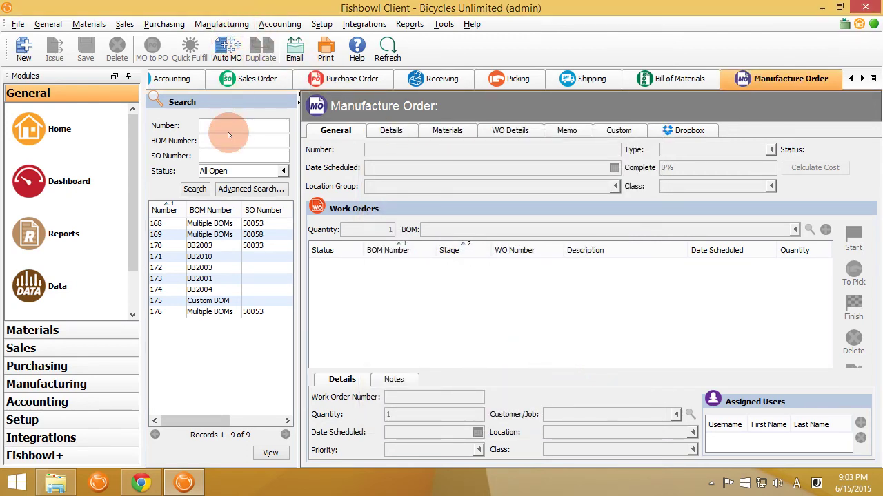
# - Open an admin user's record in the User module and put the cursor in the empty Email field
pyautogui.click(324, 25)
pyautogui.click(339, 177)
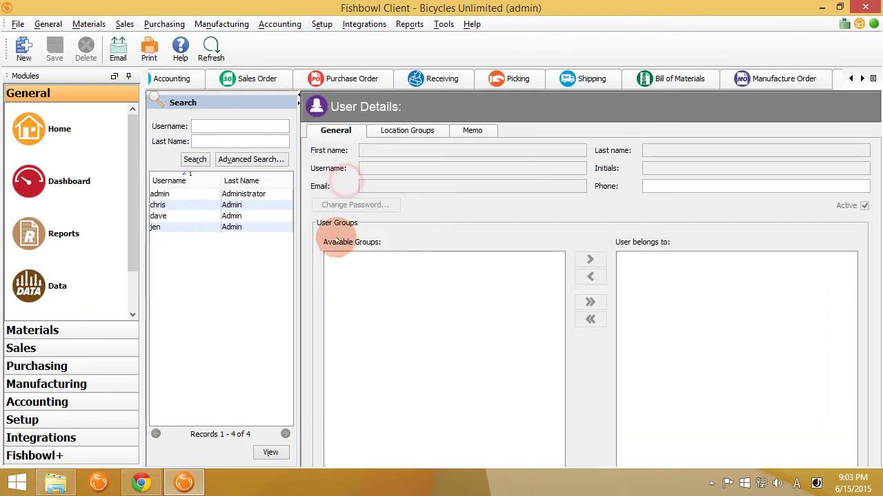
pyautogui.click(232, 227)
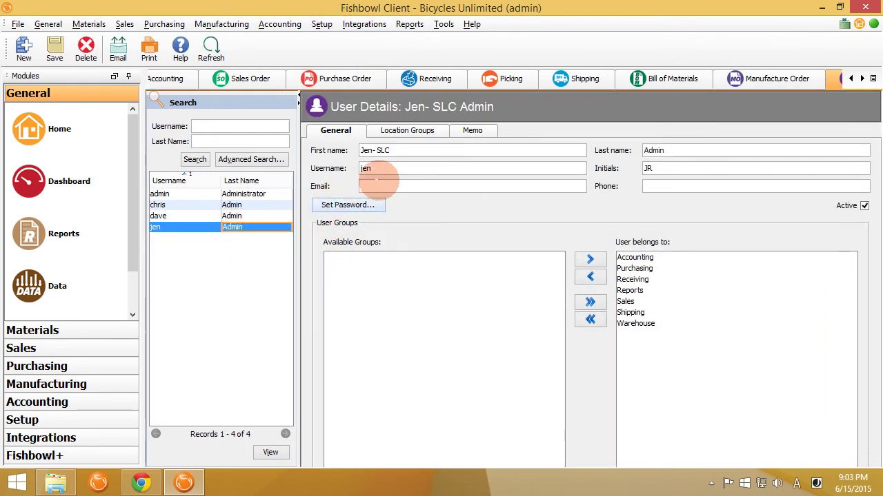
pyautogui.click(384, 187)
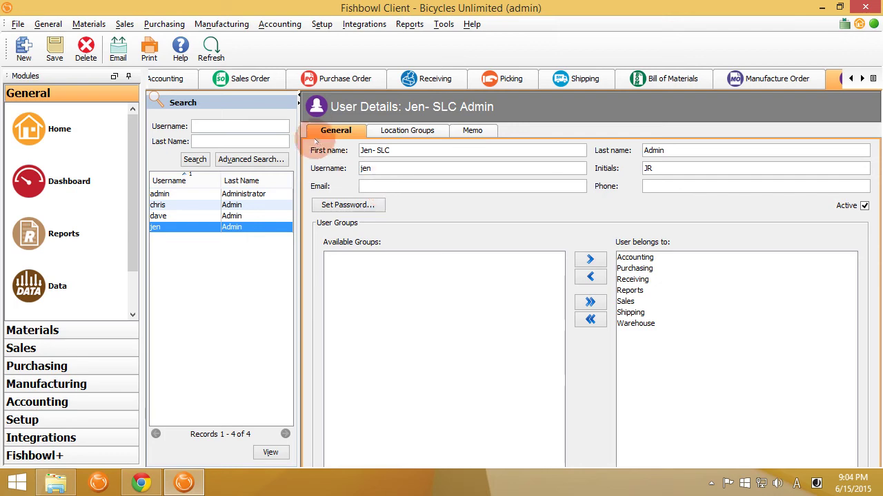
pyautogui.click(140, 483)
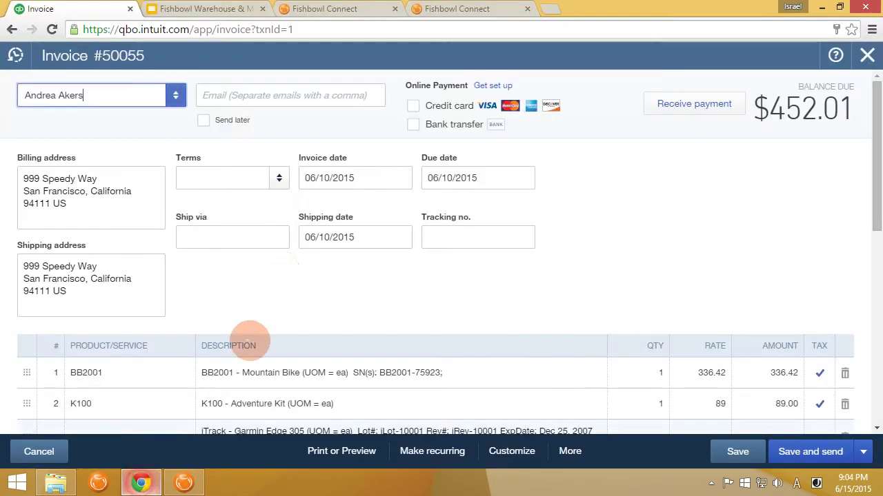
pyautogui.click(226, 9)
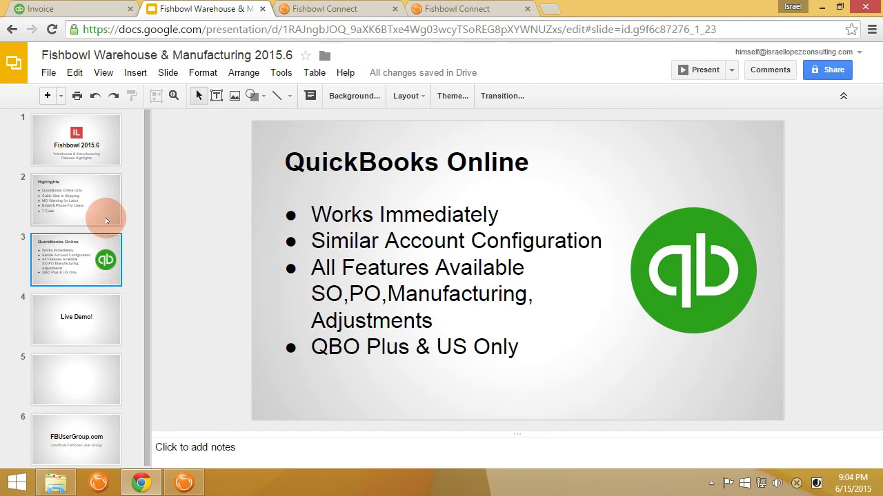
pyautogui.click(108, 216)
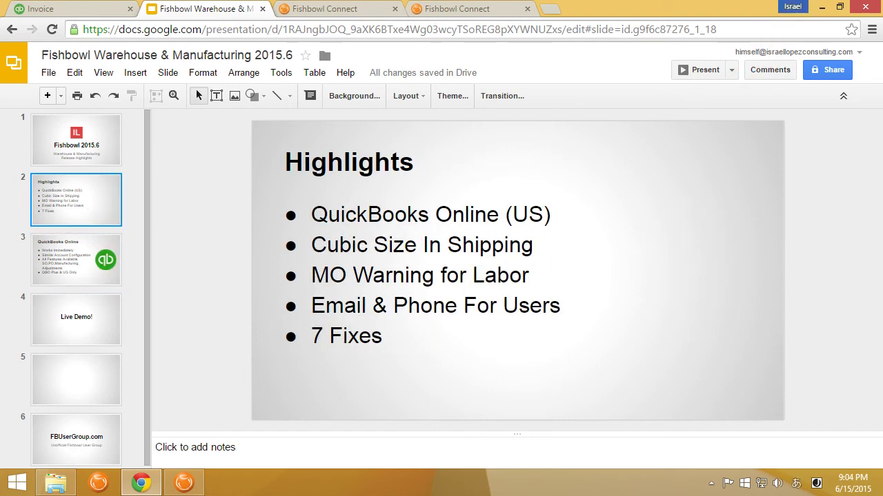
pyautogui.click(820, 8)
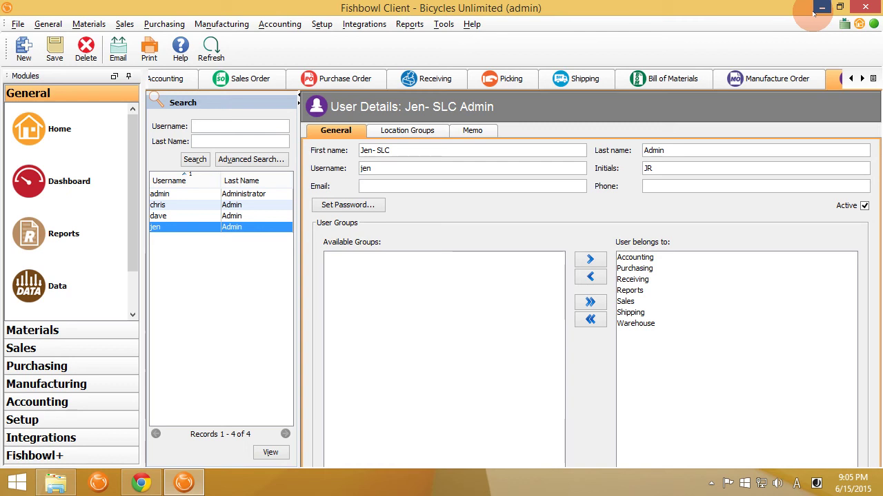
# - Open Fishbowl Server from the tray and check for updates, confirming 15.6.20150610 is already the latest
pyautogui.click(711, 483)
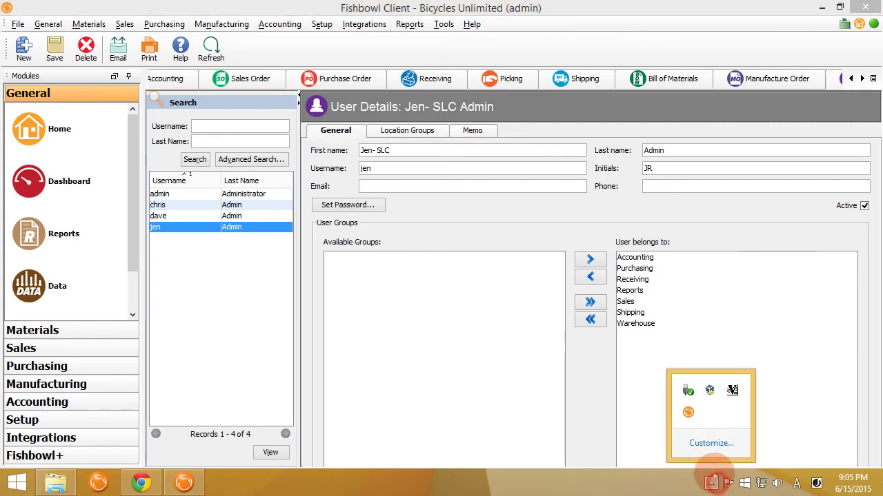
pyautogui.doubleClick(698, 420)
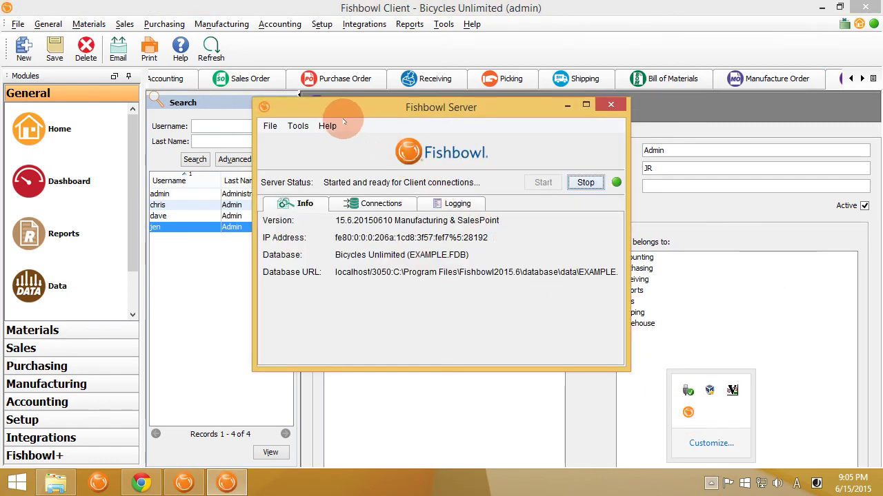
pyautogui.click(330, 125)
pyautogui.click(366, 155)
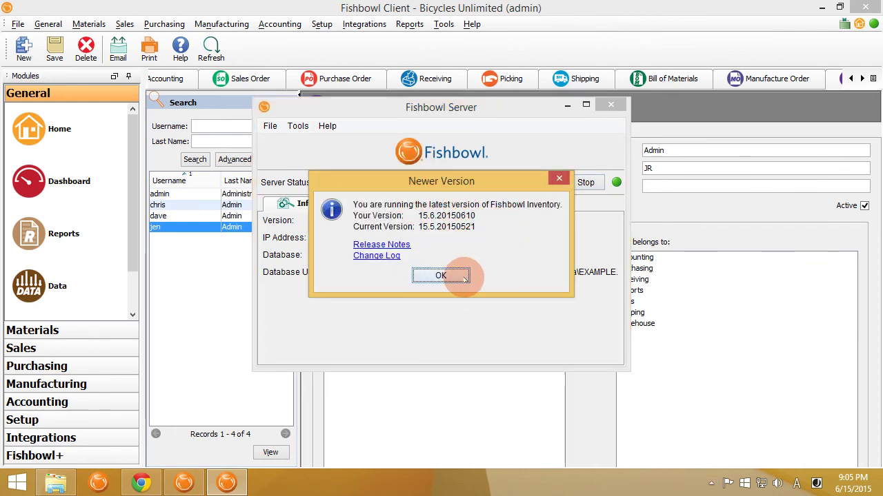
pyautogui.click(440, 276)
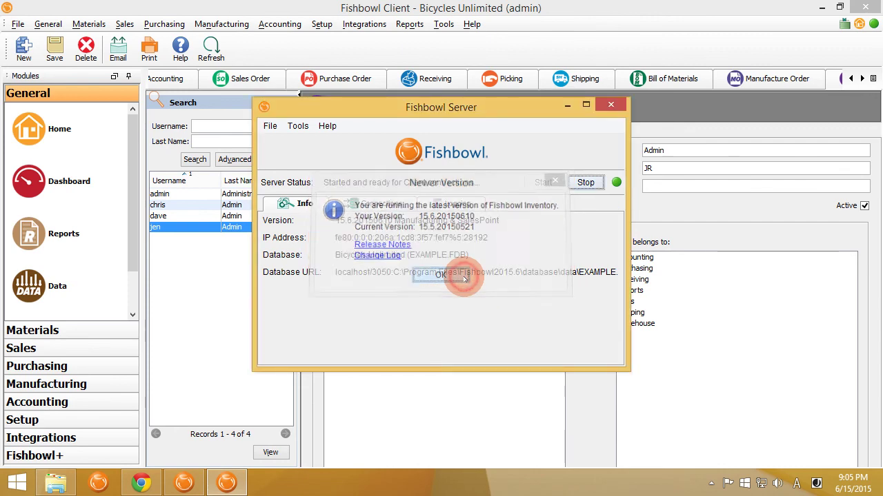